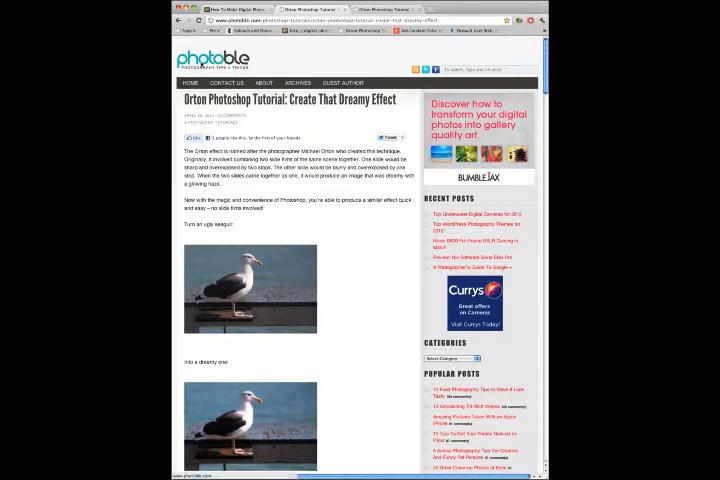
pyautogui.scroll(-2, 276, 154)
pyautogui.scroll(-1, 276, 154)
pyautogui.scroll(-3, 276, 154)
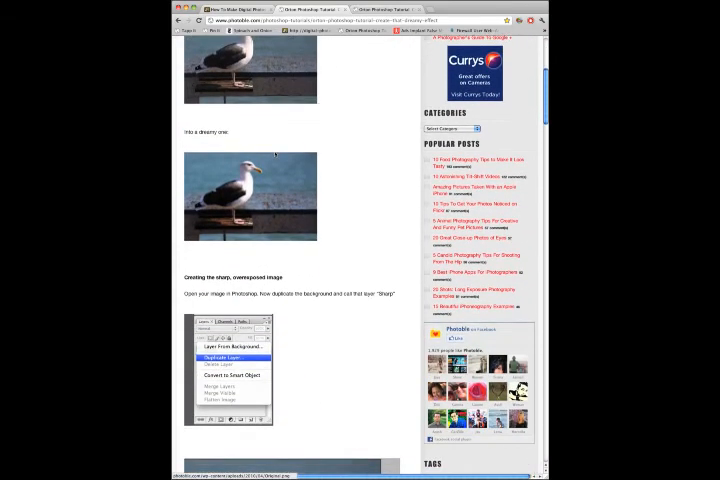
pyautogui.scroll(-2, 276, 154)
pyautogui.scroll(-2, 276, 154)
pyautogui.scroll(-2, 276, 154)
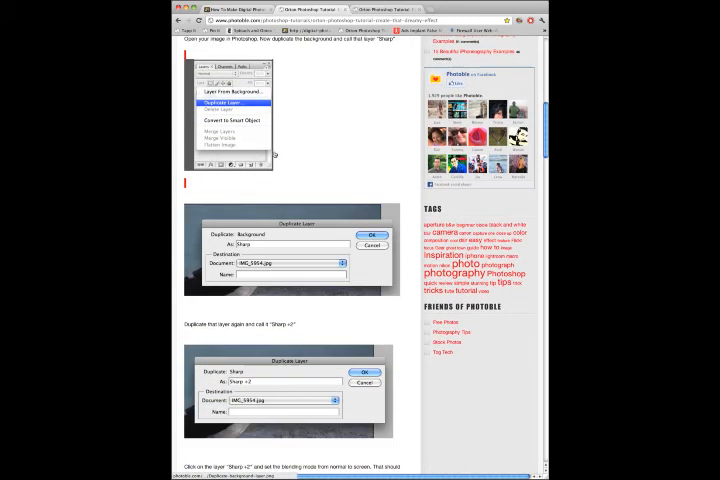
pyautogui.scroll(-2, 275, 155)
pyautogui.scroll(-2, 275, 154)
pyautogui.scroll(-3, 275, 152)
pyautogui.scroll(-3, 291, 157)
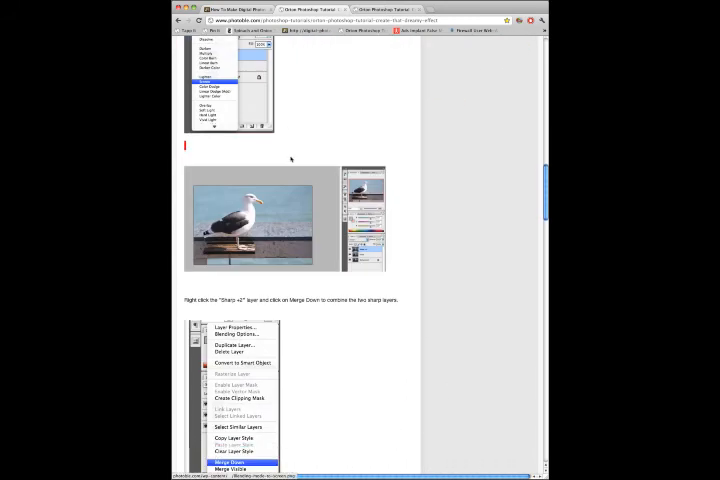
pyautogui.scroll(-2, 291, 157)
pyautogui.scroll(-2, 291, 157)
pyautogui.scroll(-3, 291, 157)
pyautogui.scroll(-3, 291, 158)
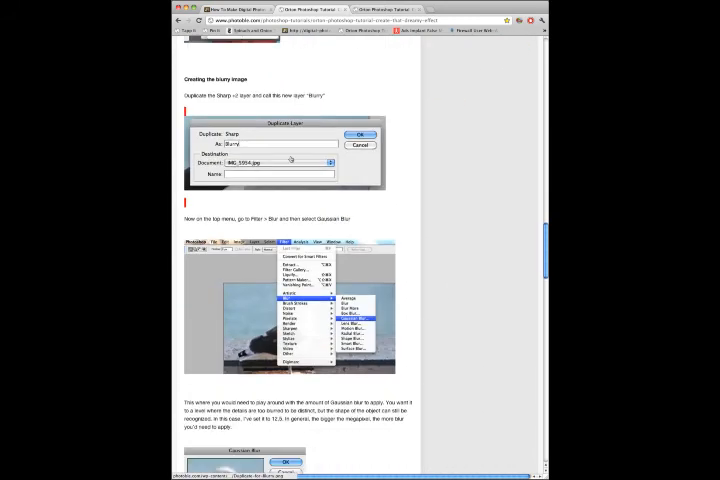
pyautogui.scroll(-2, 291, 160)
pyautogui.scroll(-2, 291, 158)
pyautogui.scroll(-2, 291, 158)
pyautogui.scroll(-3, 291, 157)
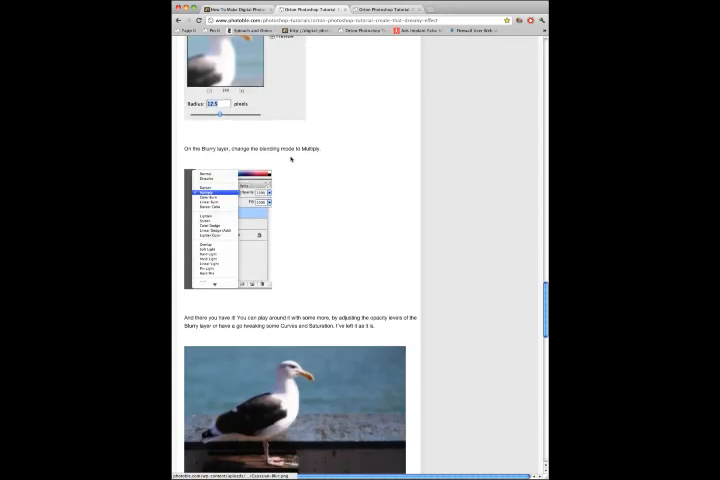
pyautogui.scroll(-3, 291, 160)
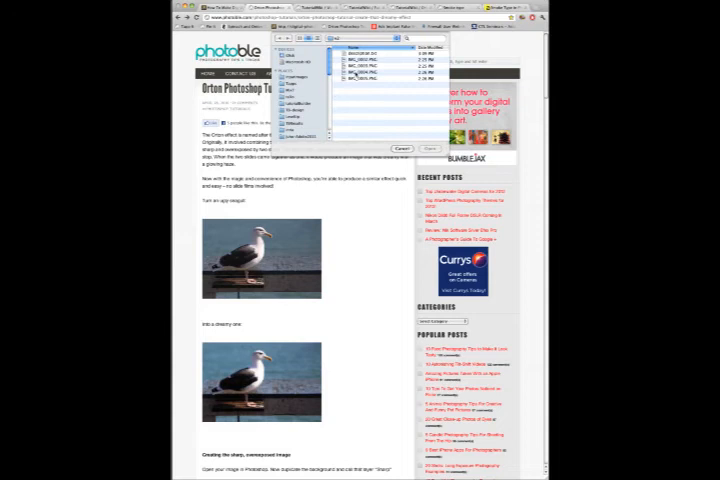
# Step: Choose the kitten image as the photo for the Orton Effect tutorial
pyautogui.click(355, 73)
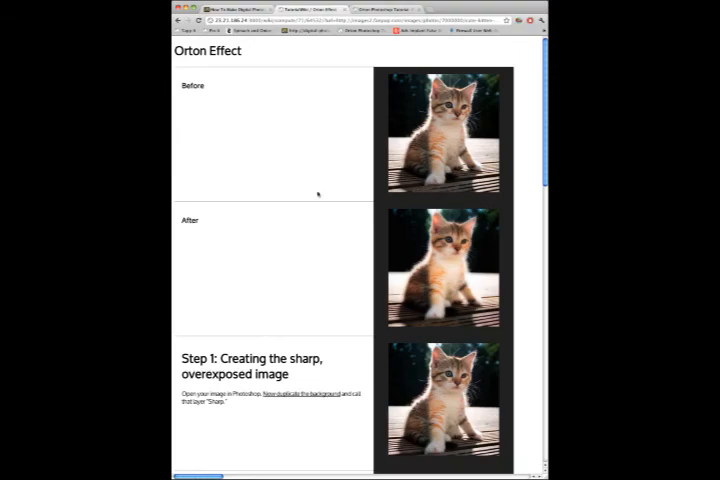
pyautogui.scroll(-1, 358, 260)
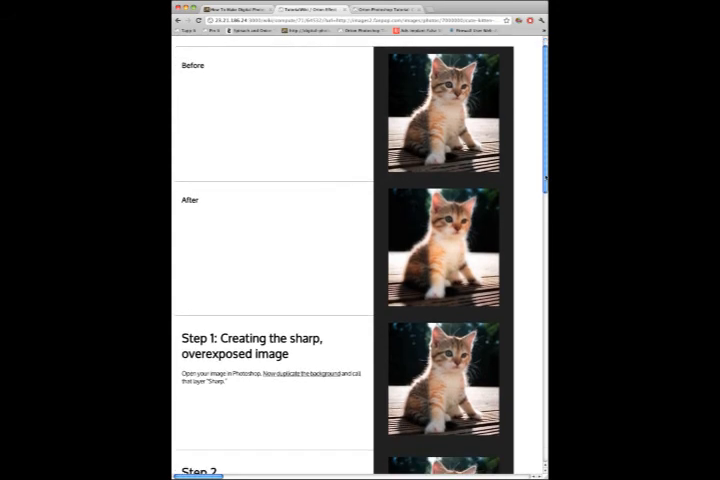
pyautogui.scroll(-2, 358, 260)
pyautogui.scroll(-3, 358, 260)
pyautogui.scroll(-3, 358, 260)
pyautogui.scroll(-3, 358, 260)
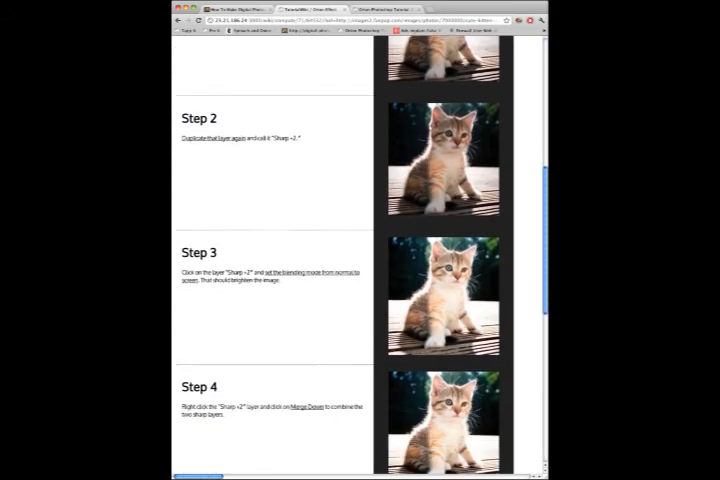
pyautogui.scroll(-1, 358, 260)
pyautogui.scroll(-1, 358, 260)
pyautogui.scroll(-3, 358, 260)
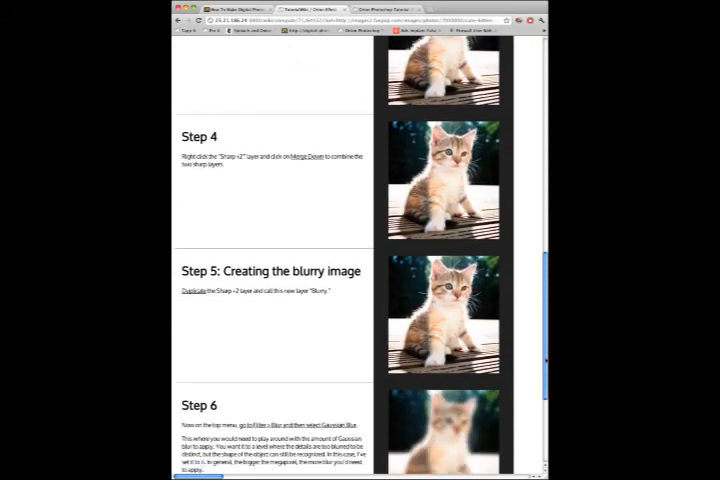
pyautogui.scroll(-4, 358, 260)
pyautogui.scroll(-2, 358, 260)
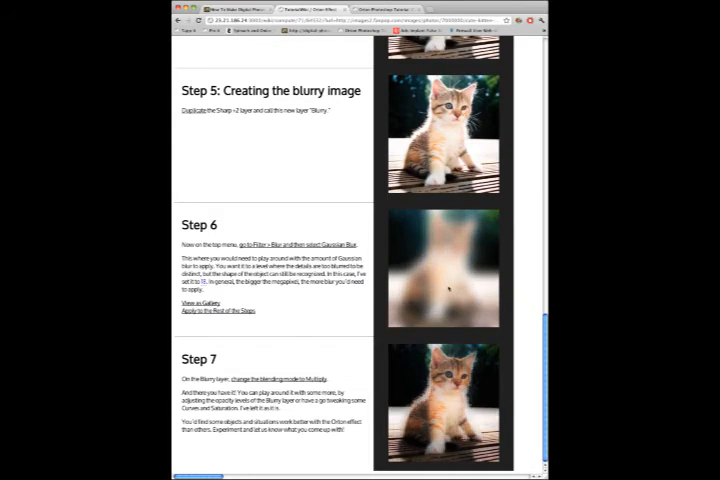
# Step: Compare the original Lomo article with the TAPS Lomo tutorial on the mountain photo
pyautogui.hotkey('ctrl', '1')
pyautogui.scroll(-5, 305, 250)
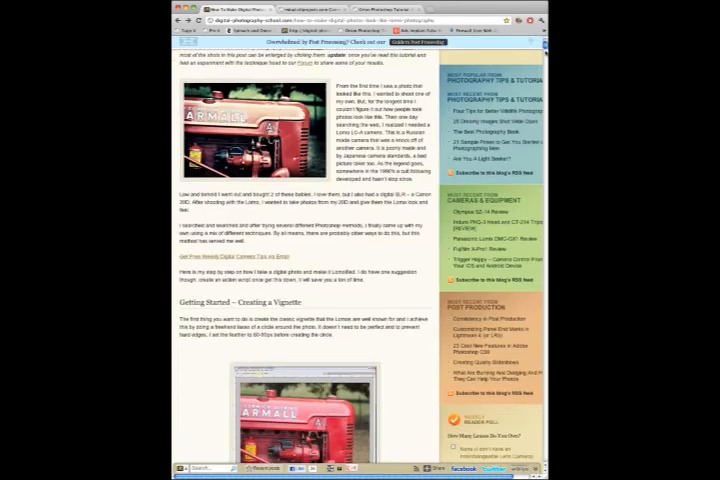
pyautogui.scroll(-5, 305, 250)
pyautogui.scroll(-5, 305, 250)
pyautogui.scroll(5, 305, 250)
pyautogui.scroll(3, 305, 250)
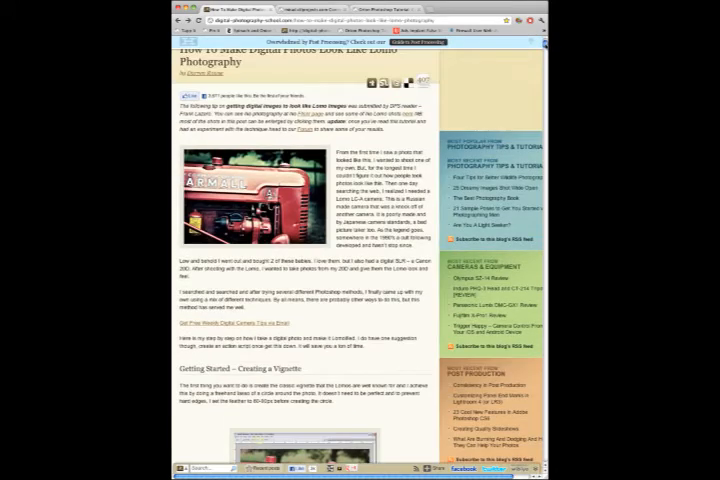
pyautogui.hotkey('ctrl', '2')
pyautogui.scroll(-2, 533, 145)
pyautogui.scroll(-3, 533, 145)
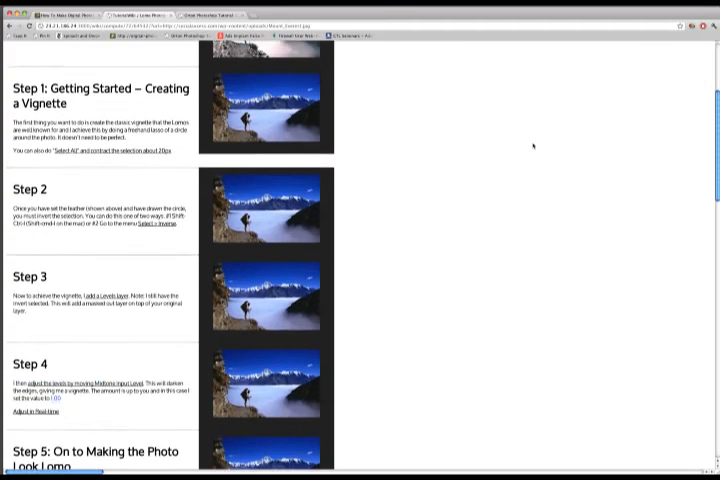
pyautogui.scroll(-1, 533, 145)
pyautogui.scroll(-1, 533, 145)
pyautogui.scroll(-3, 533, 145)
pyautogui.scroll(-3, 533, 145)
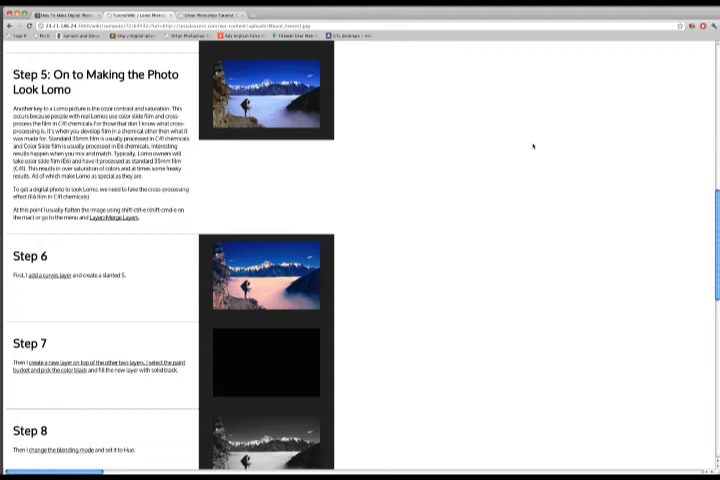
pyautogui.scroll(-2, 533, 145)
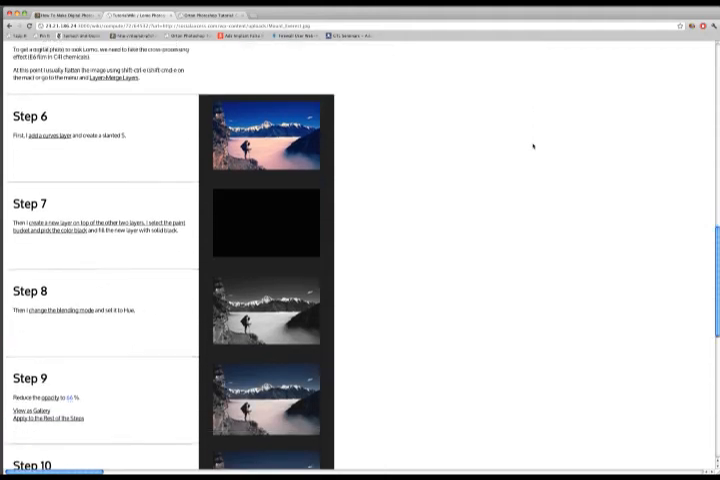
pyautogui.scroll(-3, 533, 145)
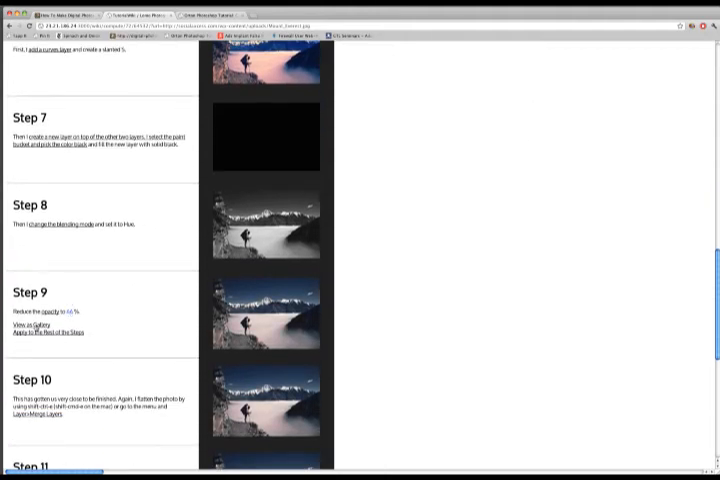
# Step: Show Step 9 across opacity values, carry them through, then view as individual steps
pyautogui.click(33, 325)
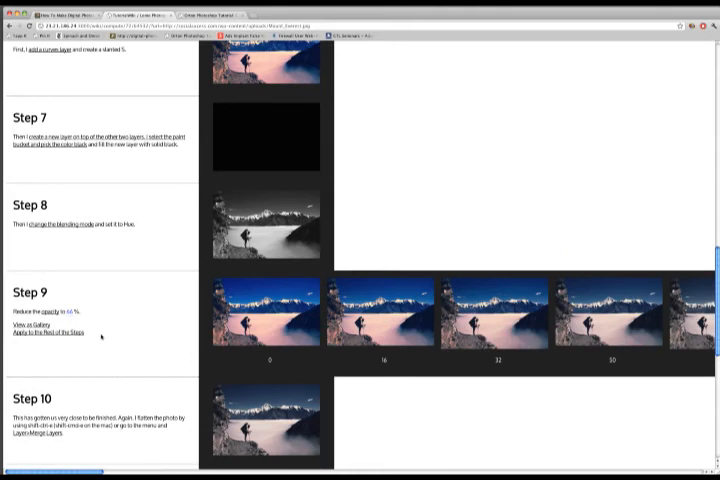
pyautogui.hscroll(2, 132, 342)
pyautogui.hscroll(2, 132, 342)
pyautogui.hscroll(2, 134, 345)
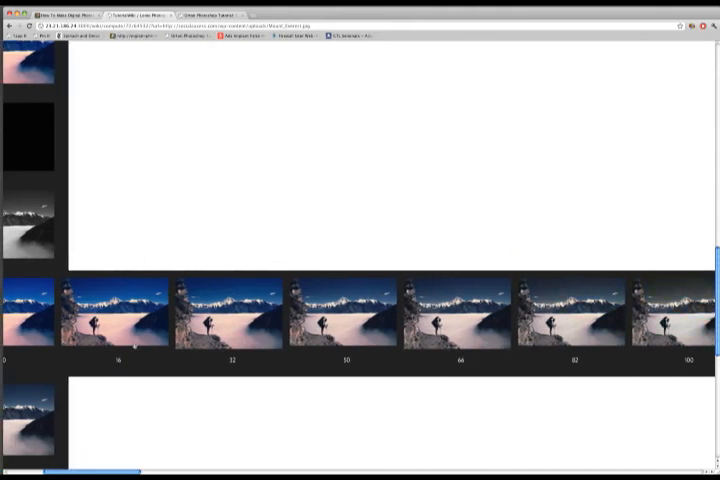
pyautogui.hscroll(1, 134, 345)
pyautogui.hscroll(-3, 134, 345)
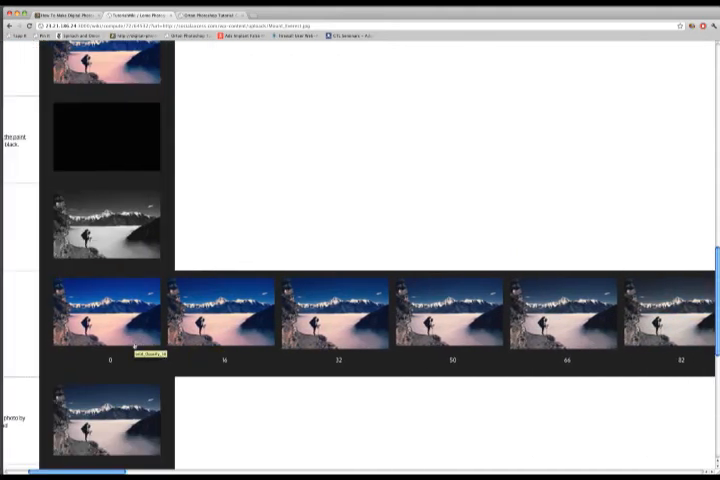
pyautogui.hscroll(-3, 134, 345)
pyautogui.hscroll(-1, 100, 330)
pyautogui.click(76, 332)
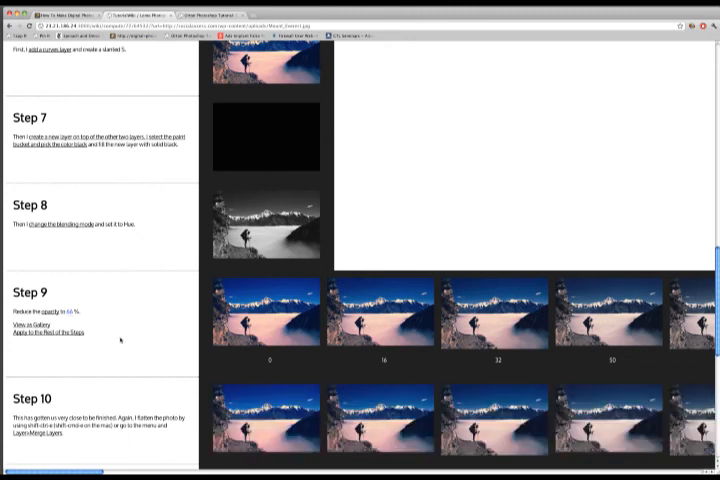
pyautogui.hscroll(3, 145, 347)
pyautogui.hscroll(1, 145, 347)
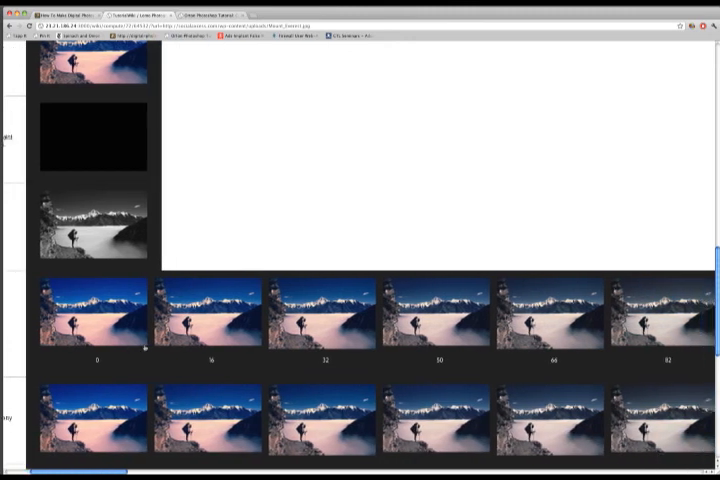
pyautogui.scroll(-1, 145, 347)
pyautogui.scroll(-1, 145, 350)
pyautogui.scroll(-2, 146, 354)
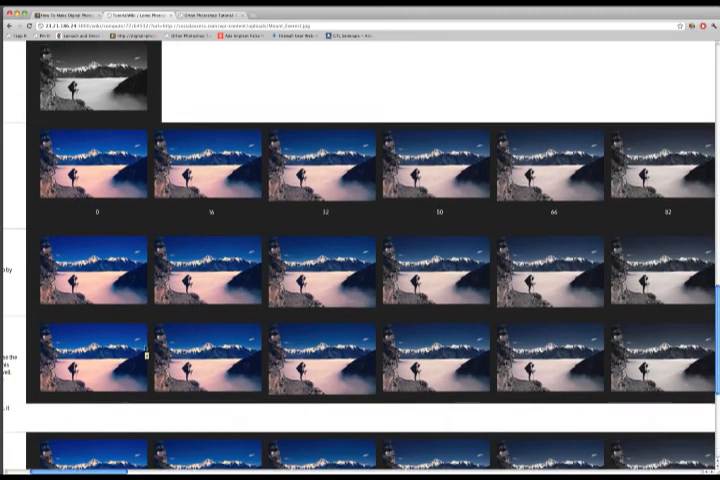
pyautogui.scroll(-2, 146, 354)
pyautogui.scroll(-1, 146, 354)
pyautogui.scroll(-2, 146, 353)
pyautogui.scroll(-1, 146, 352)
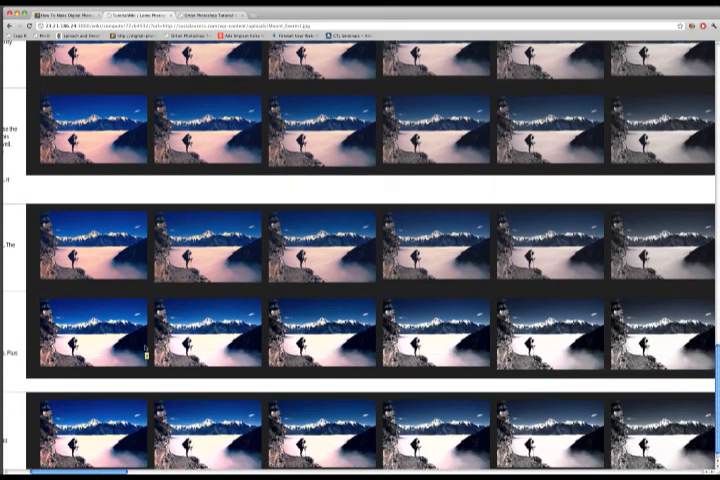
pyautogui.scroll(-1, 146, 352)
pyautogui.hscroll(2, 146, 353)
pyautogui.hscroll(1, 147, 354)
pyautogui.hscroll(1, 147, 355)
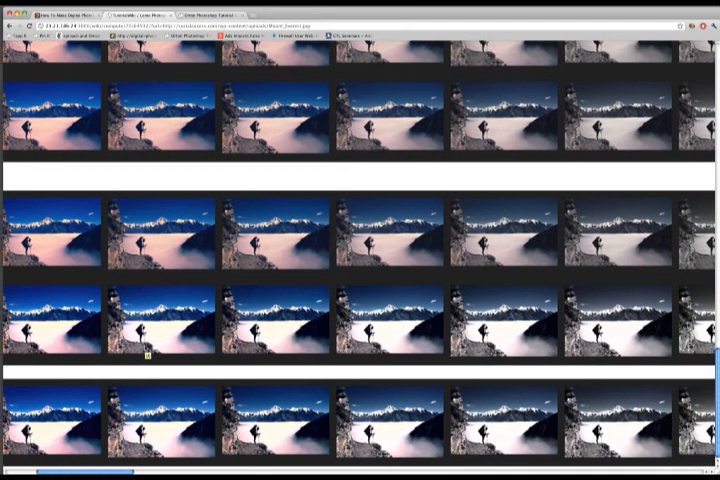
pyautogui.hscroll(2, 147, 355)
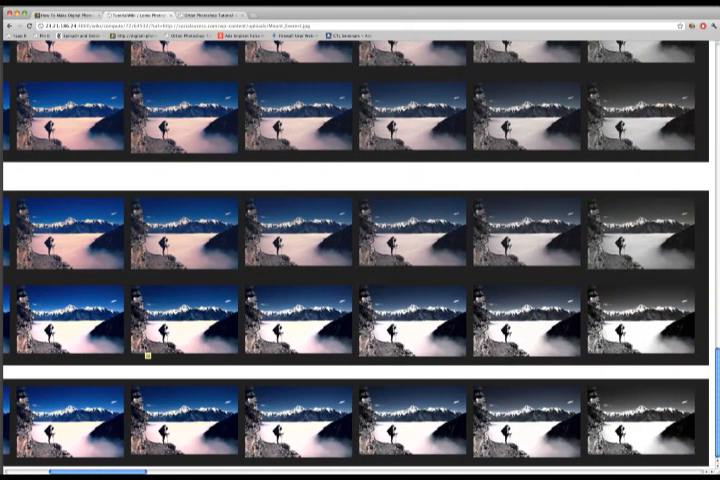
pyautogui.hscroll(-1, 146, 354)
pyautogui.hscroll(-1, 146, 353)
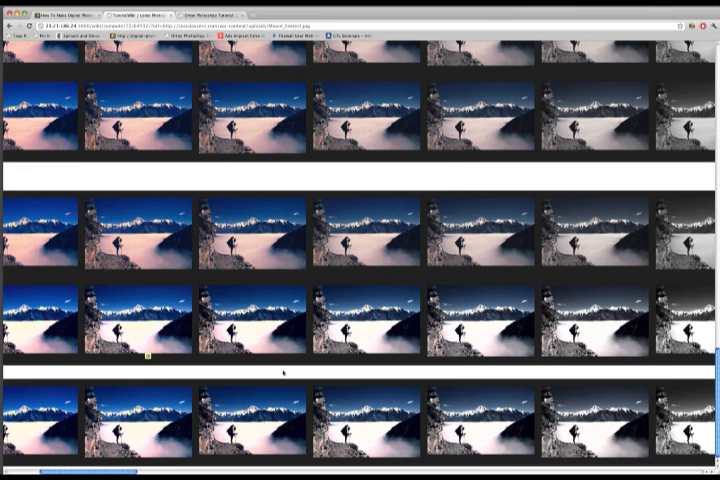
pyautogui.scroll(2, 147, 355)
pyautogui.scroll(2, 471, 381)
pyautogui.scroll(1, 471, 381)
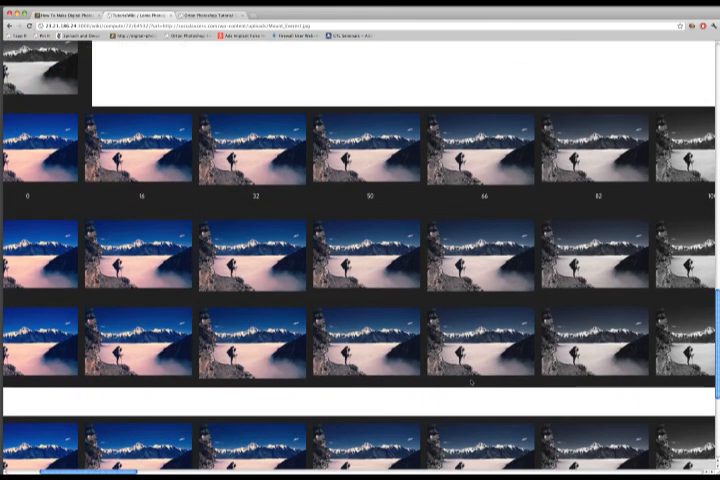
pyautogui.click(380, 178)
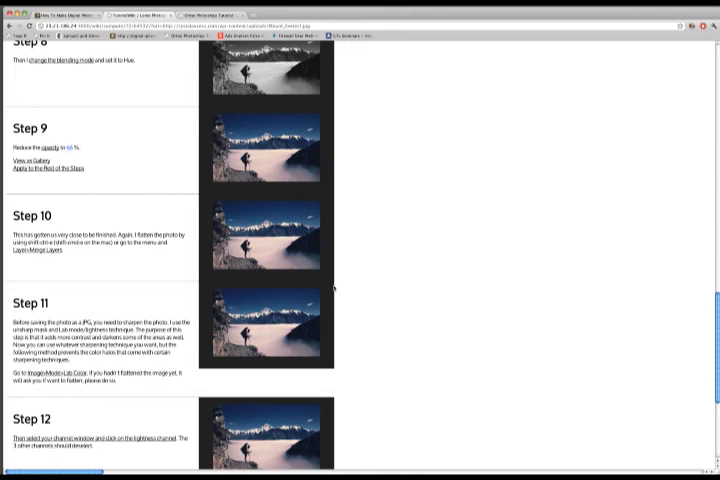
pyautogui.scroll(-2, 334, 289)
pyautogui.scroll(-2, 334, 289)
pyautogui.scroll(-1, 334, 289)
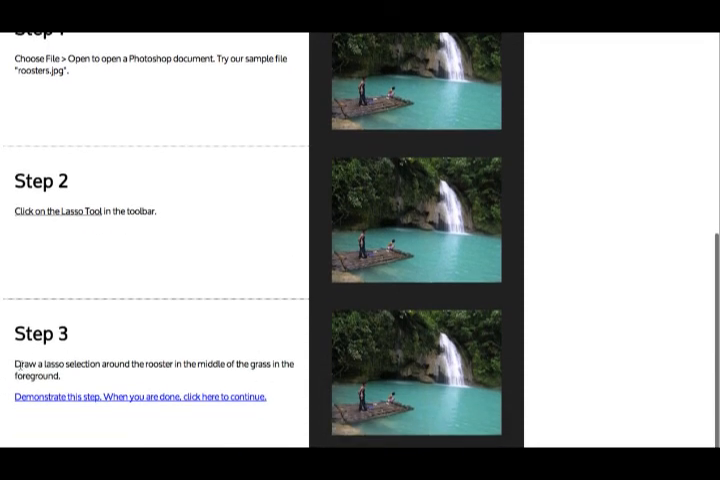
# Step: Mark Step 3's lasso-selection phrase, demonstrate the lasso, and save the recorded action
pyautogui.moveTo(15, 364); pyautogui.dragTo(132, 366)
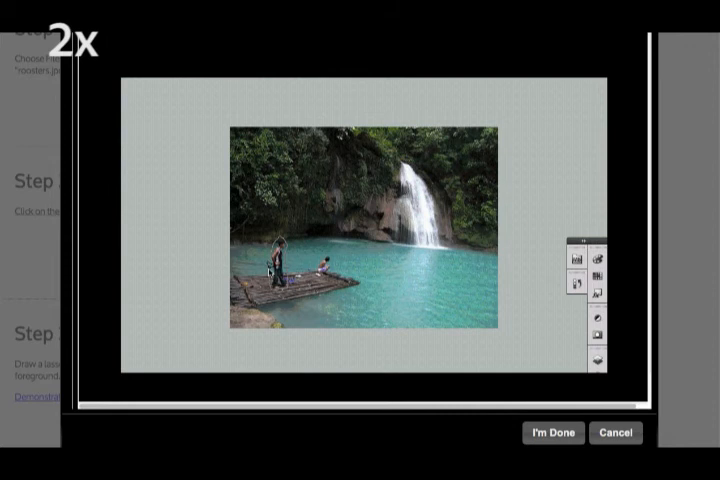
pyautogui.click(560, 434)
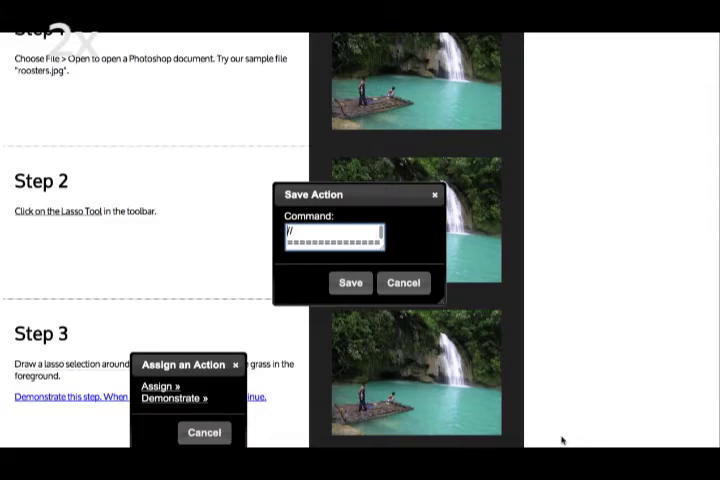
pyautogui.click(350, 283)
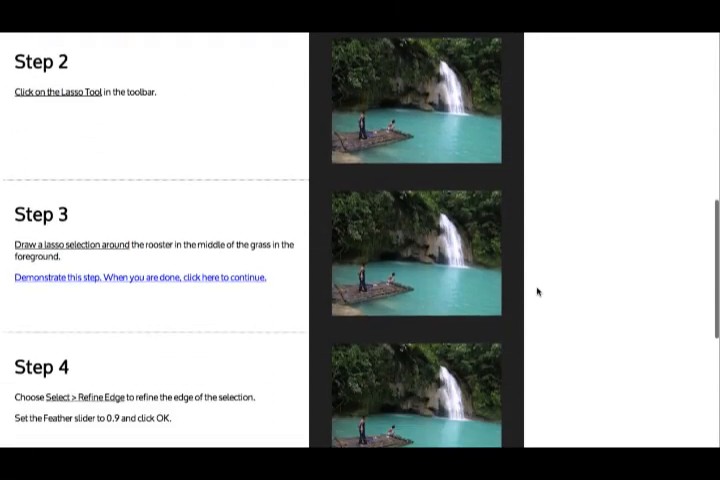
pyautogui.scroll(-1, 537, 291)
pyautogui.scroll(-1, 537, 291)
pyautogui.scroll(-1, 537, 291)
pyautogui.scroll(-1, 537, 291)
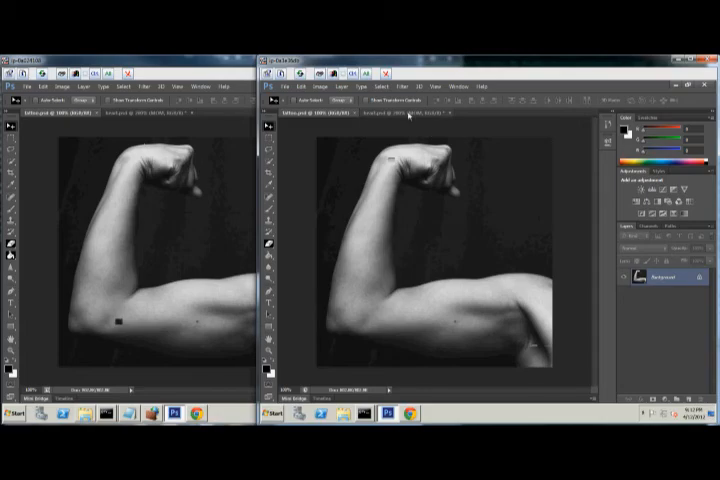
# Step: Set the heart text to UIST and TAPP with a different font per window, in blue
pyautogui.click(408, 113)
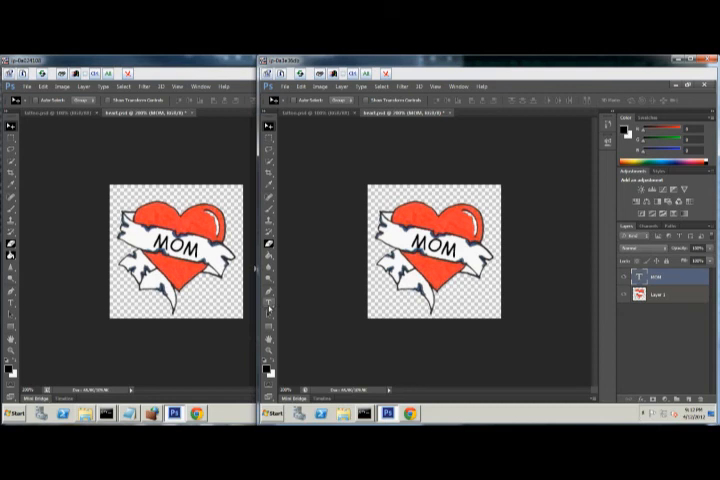
pyautogui.click(347, 74)
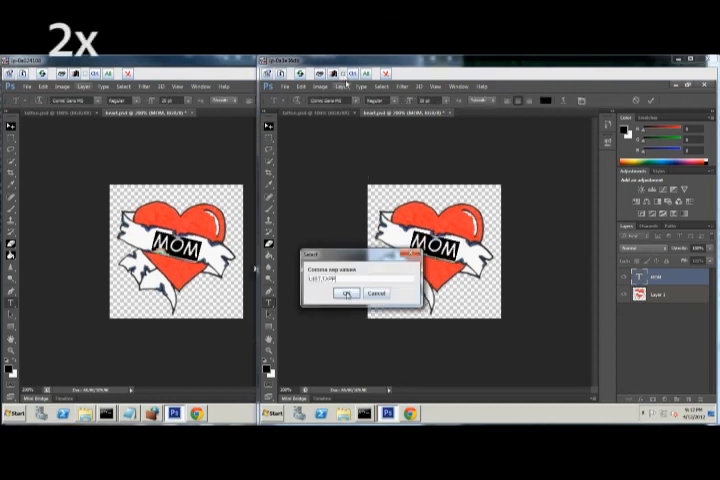
pyautogui.click(346, 293)
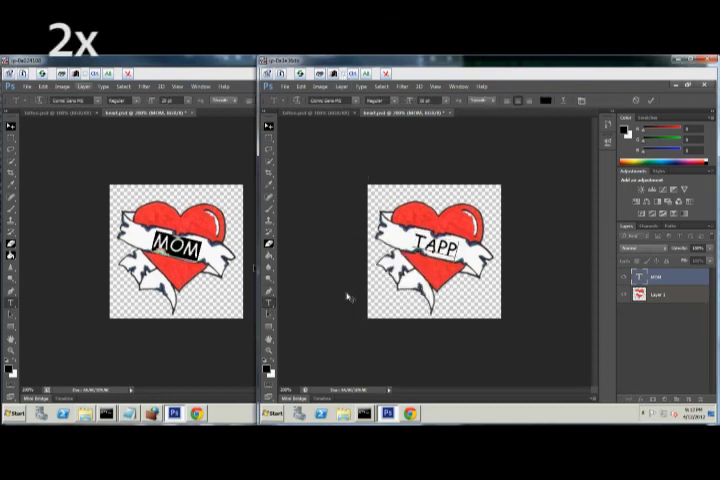
pyautogui.click(347, 74)
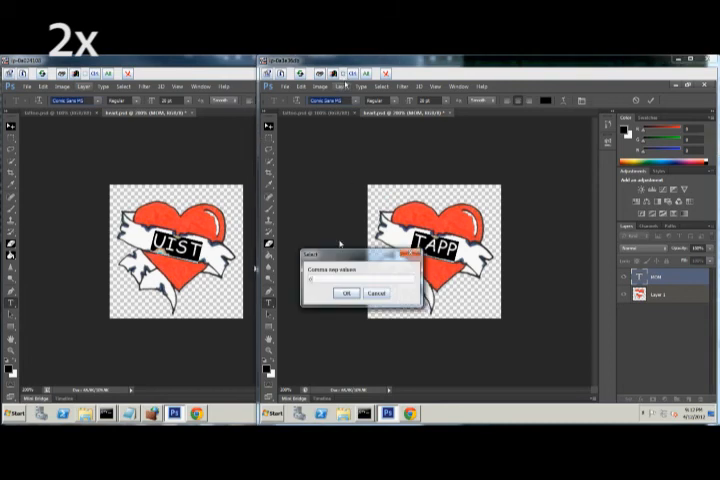
pyautogui.click(346, 293)
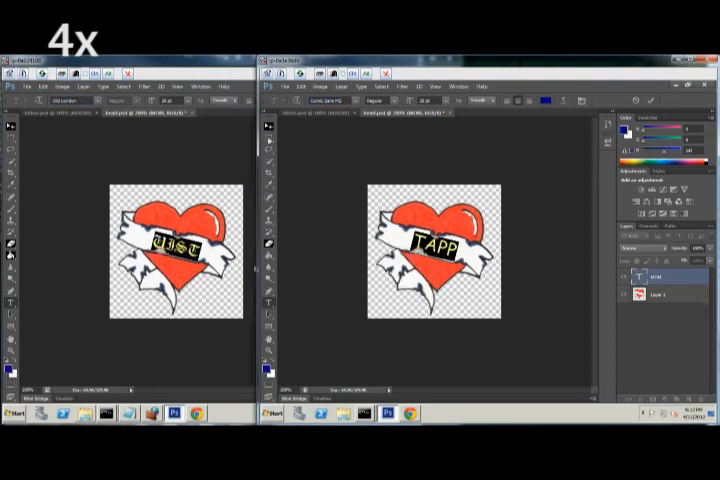
pyautogui.click(303, 88)
# Step: Copy the heart artwork and paste it onto the arm photo, placed over the upper arm
pyautogui.click(321, 148)
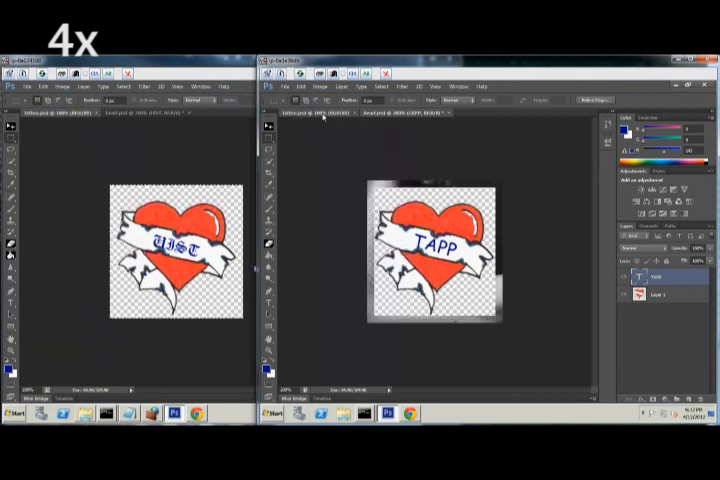
pyautogui.click(310, 112)
pyautogui.click(303, 88)
pyautogui.click(310, 156)
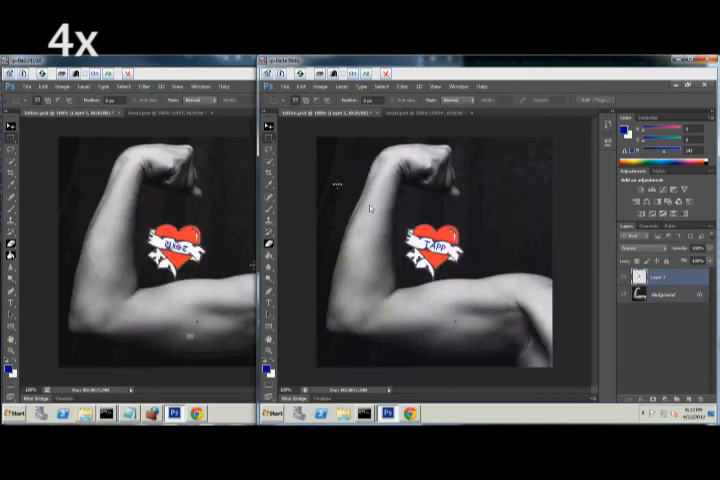
pyautogui.press('v')
pyautogui.moveTo(434, 249); pyautogui.dragTo(455, 311)
# Step: Displace the tattoo to follow the arm and blend the layer with Multiply
pyautogui.click(397, 86)
pyautogui.moveTo(407, 176)
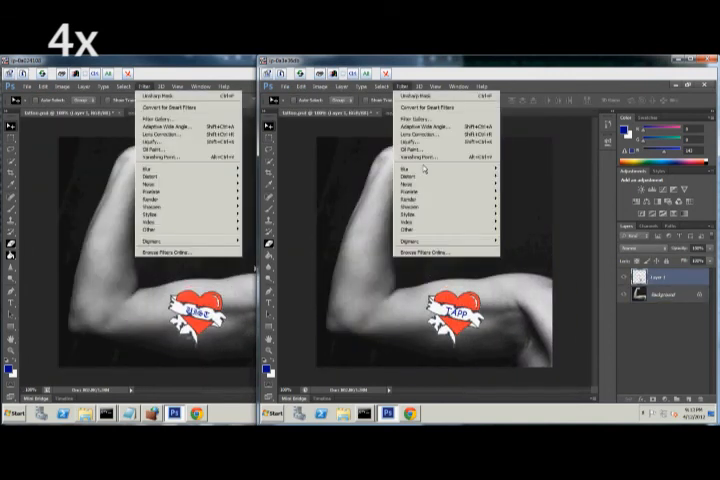
pyautogui.click(518, 175)
pyautogui.click(386, 269)
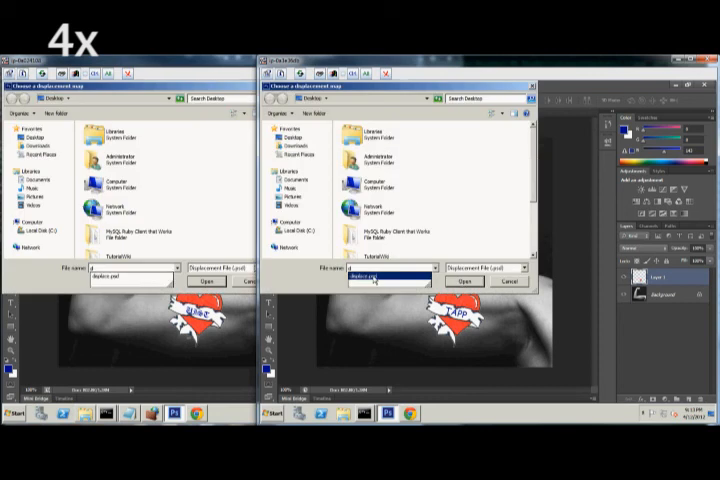
pyautogui.click(463, 283)
pyautogui.click(643, 247)
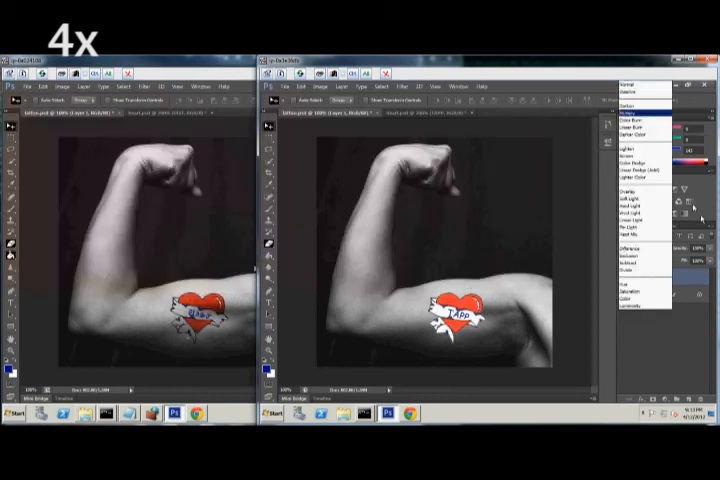
pyautogui.click(637, 110)
pyautogui.click(709, 247)
pyautogui.press('m')
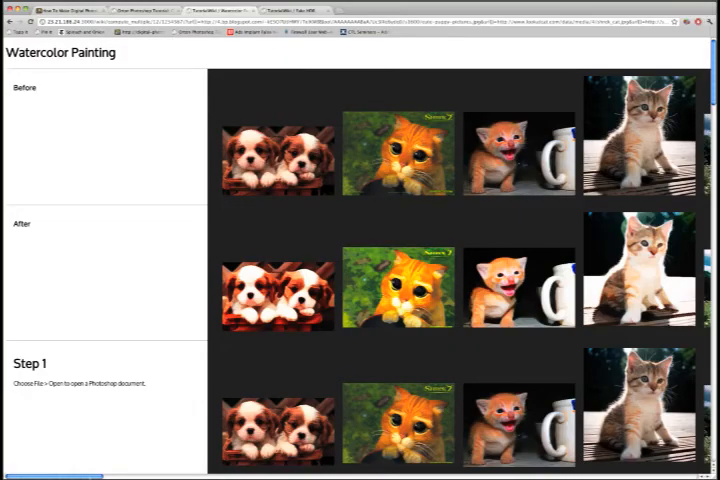
pyautogui.hscroll(2, 360, 270)
pyautogui.hscroll(2, 360, 270)
pyautogui.hscroll(2, 360, 270)
pyautogui.hscroll(2, 360, 270)
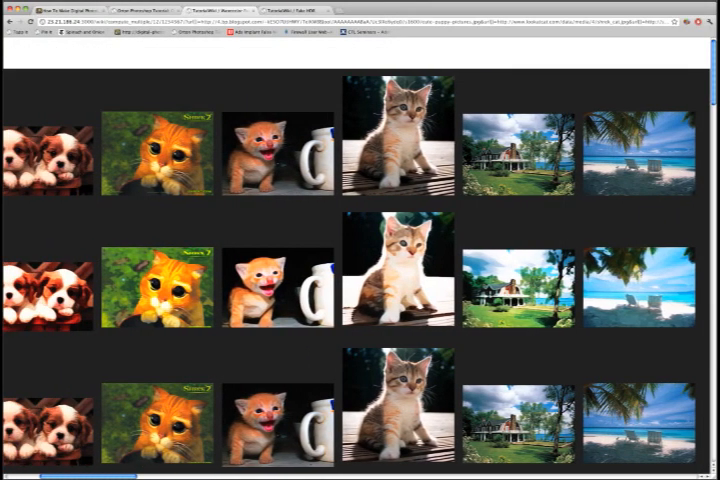
pyautogui.hscroll(-1, 360, 270)
pyautogui.scroll(-1, 178, 362)
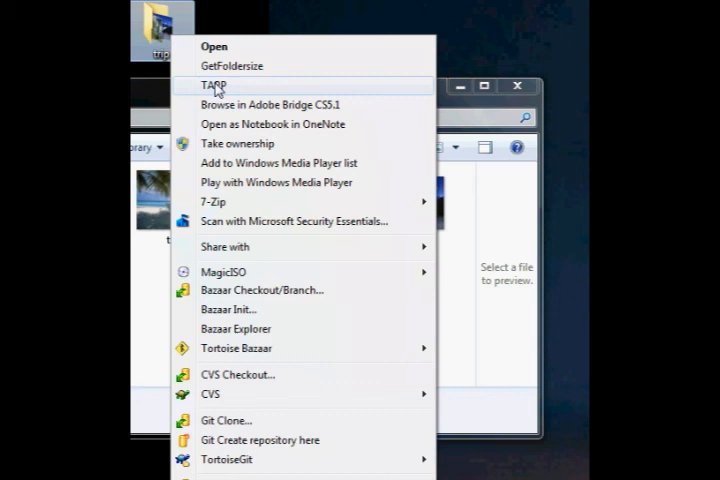
# Step: Run the TAPS watercolor app on the trip folder and select watercolor-trip1
pyautogui.click(216, 86)
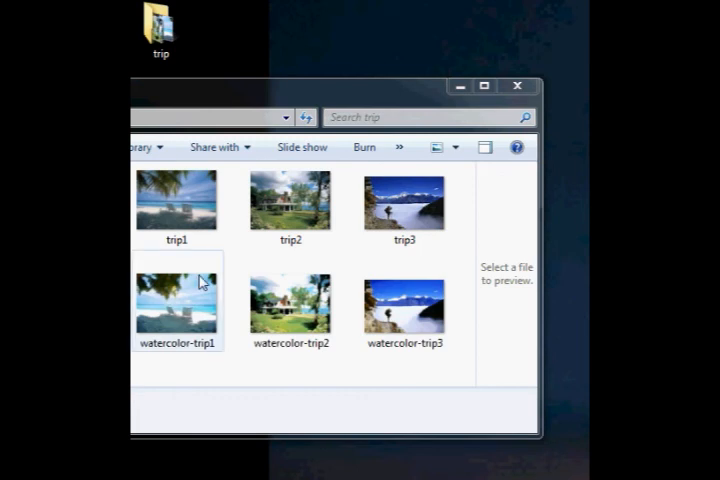
pyautogui.click(203, 283)
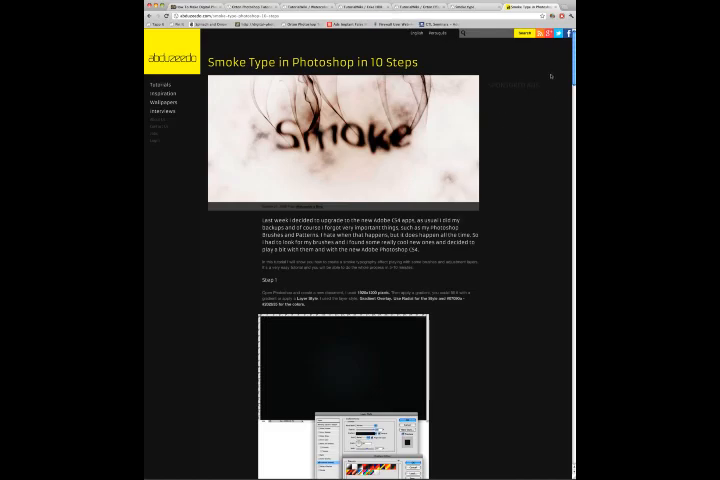
pyautogui.scroll(-3, 568, 121)
pyautogui.scroll(-3, 568, 121)
pyautogui.scroll(-3, 568, 121)
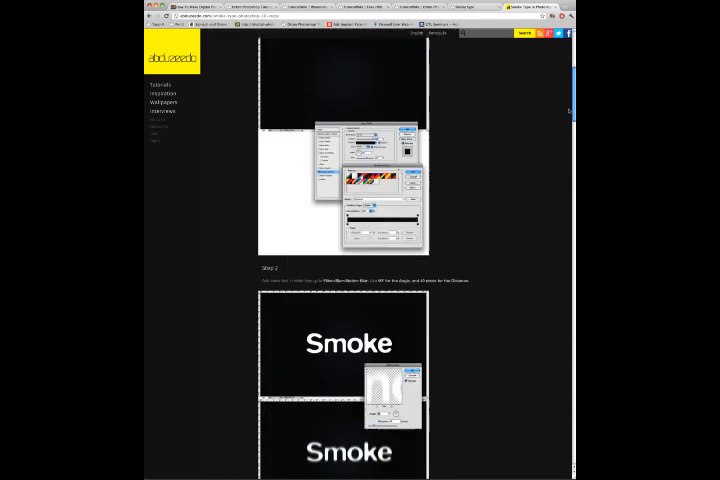
pyautogui.scroll(-3, 568, 121)
pyautogui.scroll(-1, 568, 121)
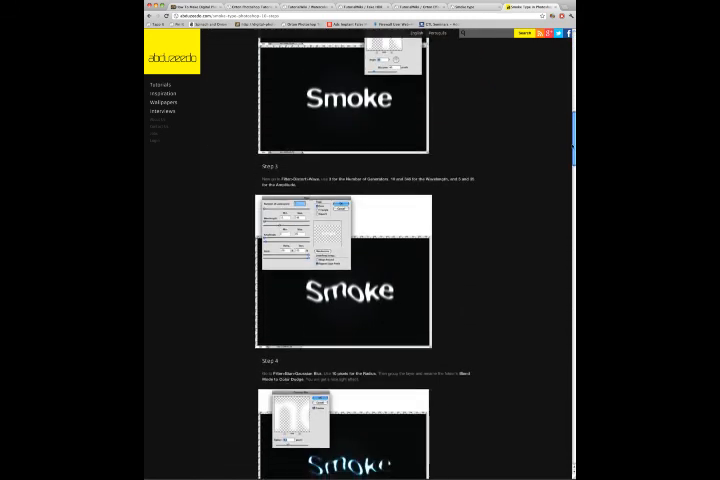
pyautogui.moveTo(573, 118); pyautogui.dragTo(568, 204)
pyautogui.scroll(-3, 568, 204)
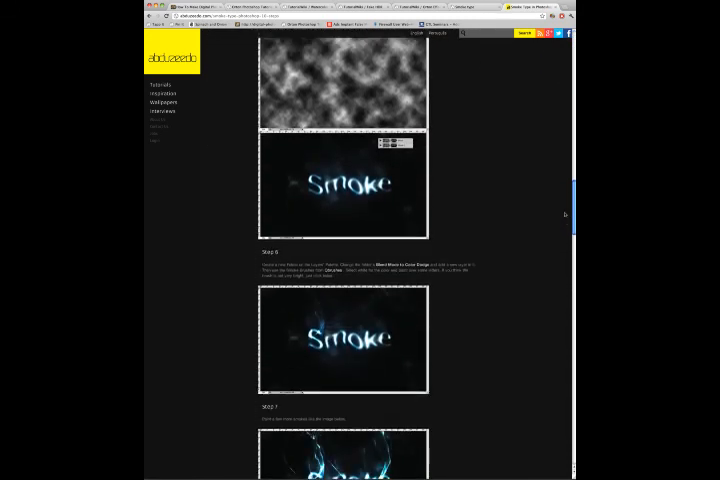
pyautogui.scroll(-3, 568, 204)
pyautogui.scroll(-3, 568, 200)
pyautogui.scroll(-1, 568, 200)
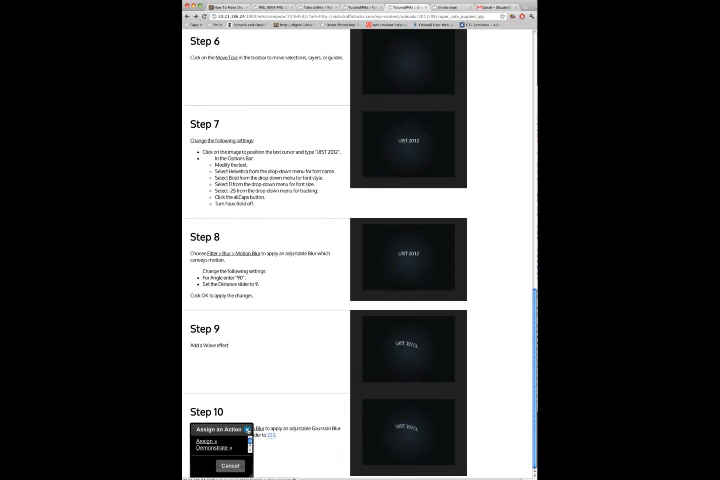
# Step: Mark Step 9's 'Add a Wave effect', demonstrate the Wave filter, and save it
pyautogui.click(230, 466)
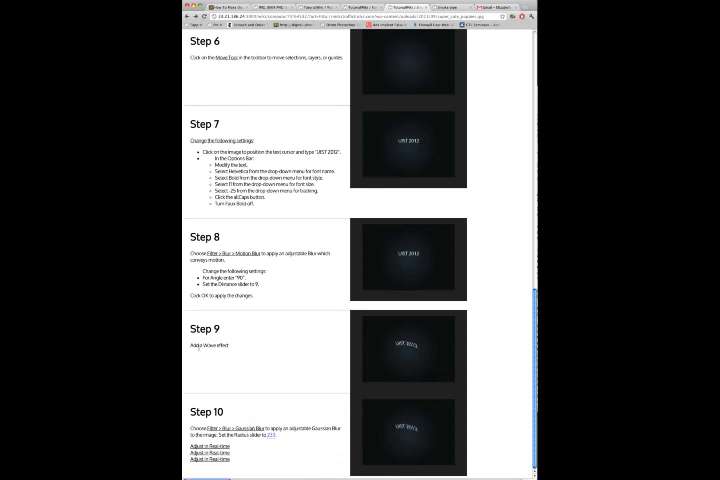
pyautogui.moveTo(190, 345); pyautogui.dragTo(240, 345)
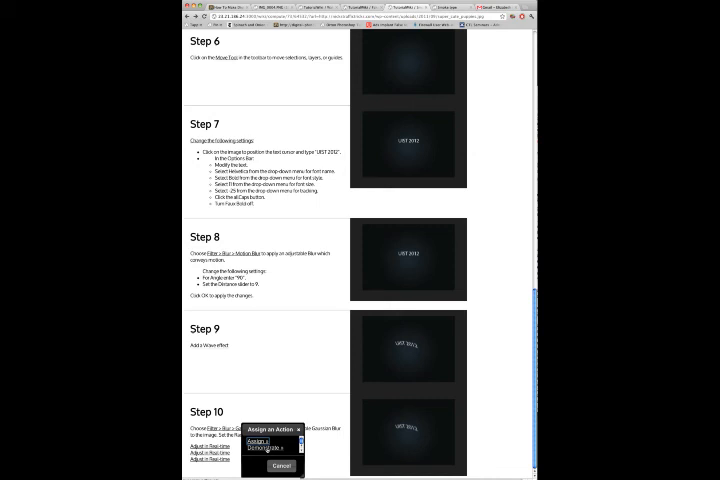
pyautogui.click(266, 448)
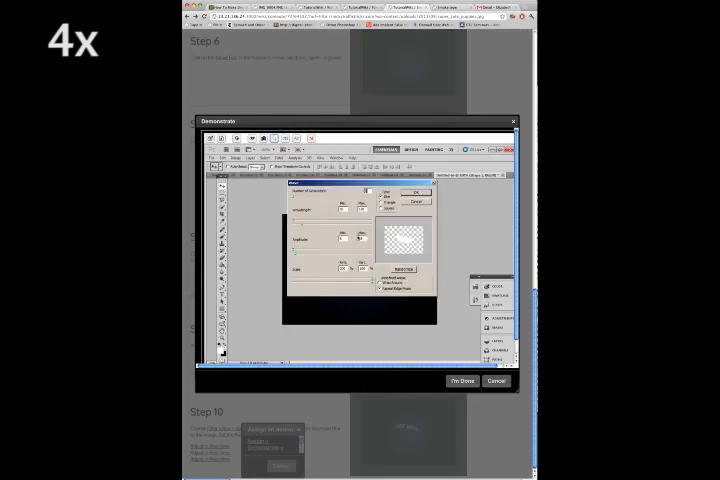
pyautogui.click(462, 381)
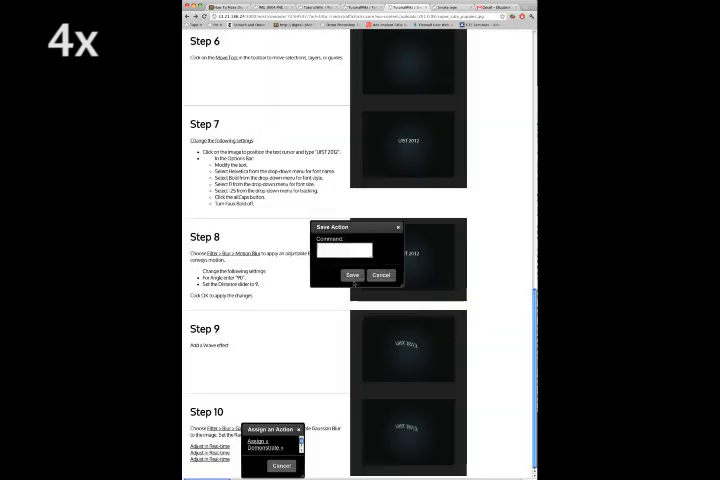